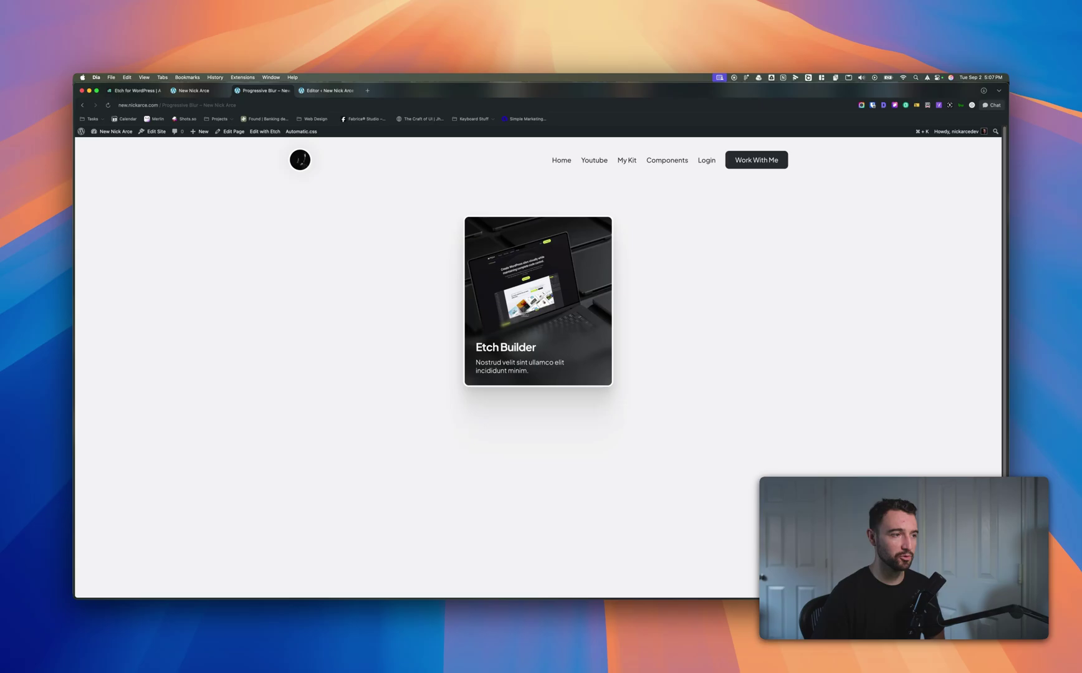
Compare the live card page with the Etch editor, then select the card's div layer to show its HTML and CSS.
{"action": "left_click", "coordinate": [221, 90]}
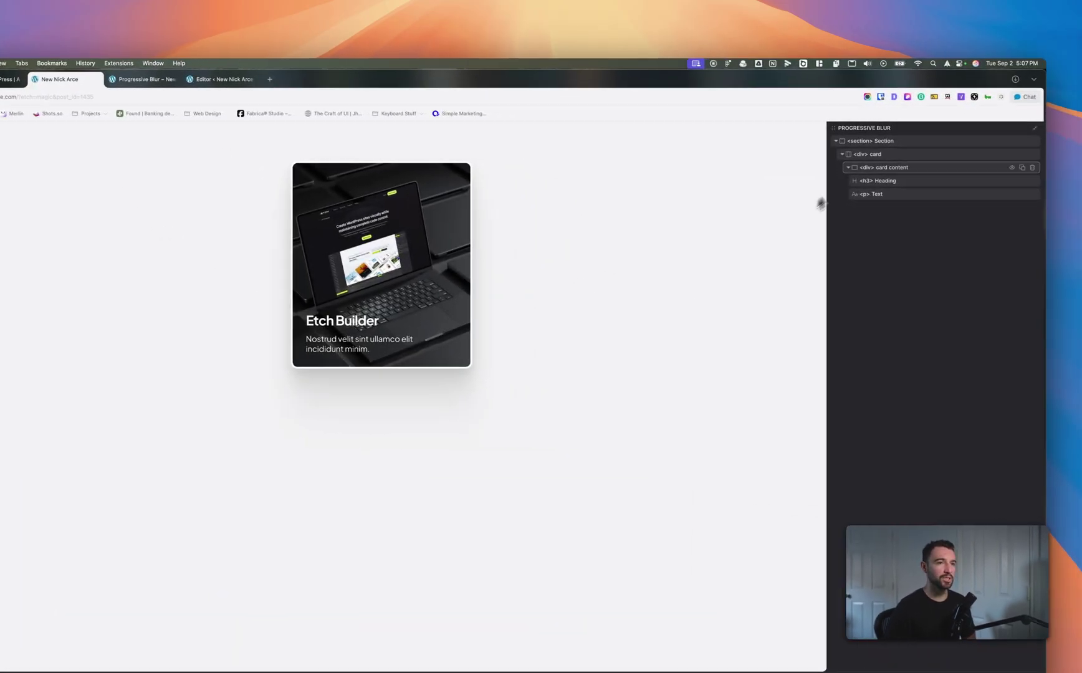
{"action": "left_click", "coordinate": [144, 79]}
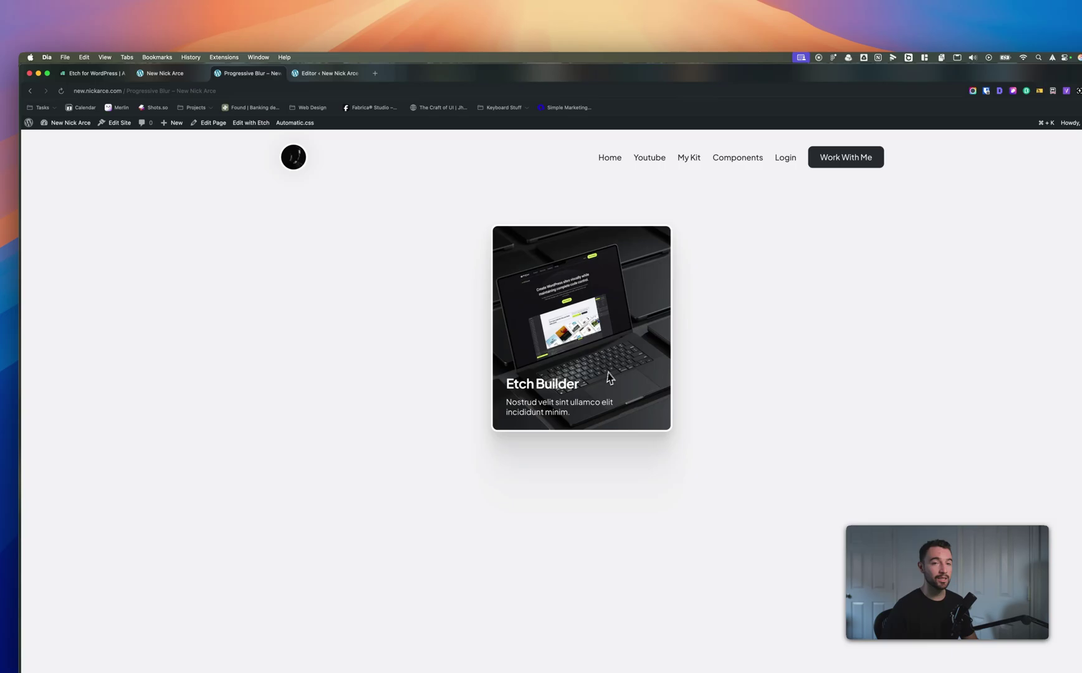
{"action": "left_click", "coordinate": [191, 100]}
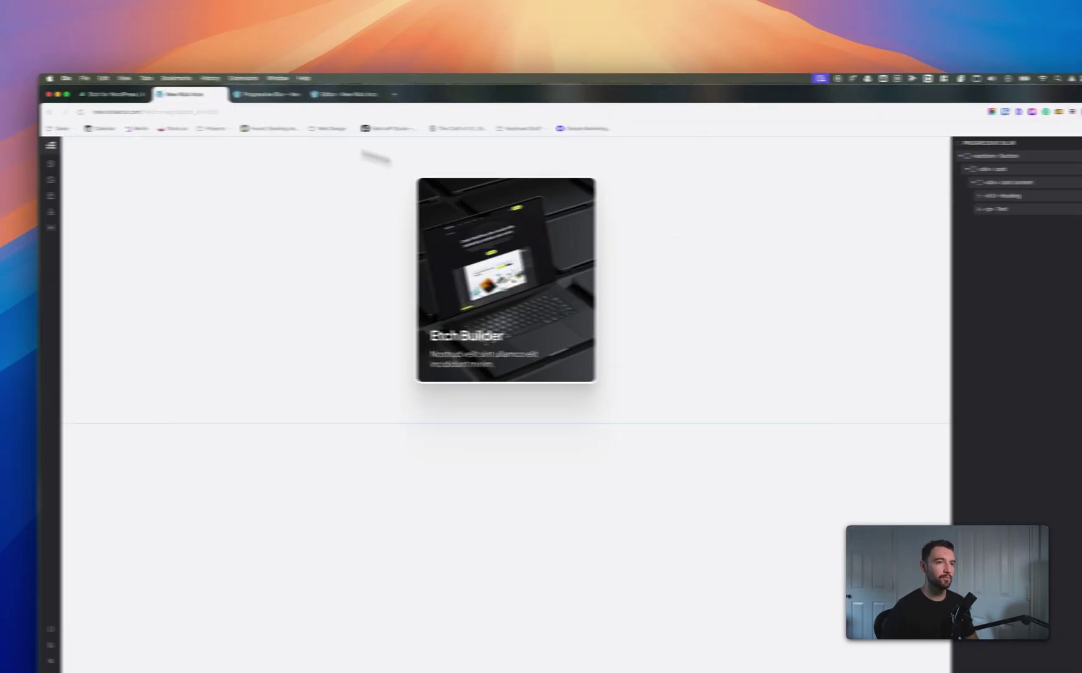
{"action": "left_click", "coordinate": [837, 172]}
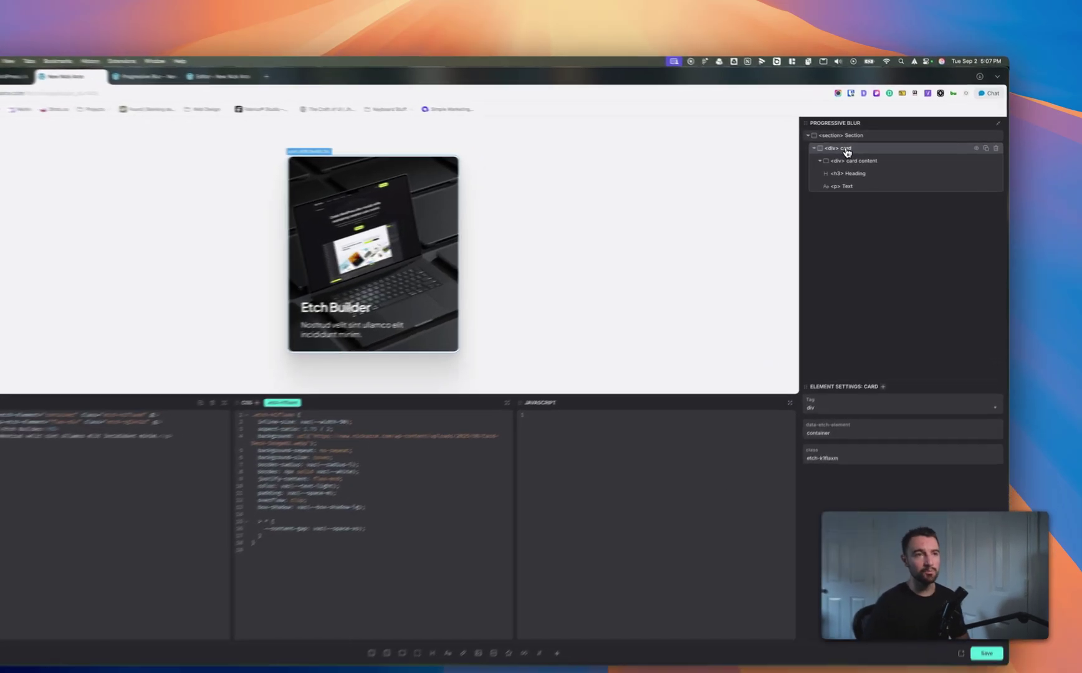
Insert a Progressive Blur component from the card's context menu, drag it inside the card, and select it.
{"action": "right_click", "coordinate": [873, 157]}
{"action": "left_click", "coordinate": [842, 239]}
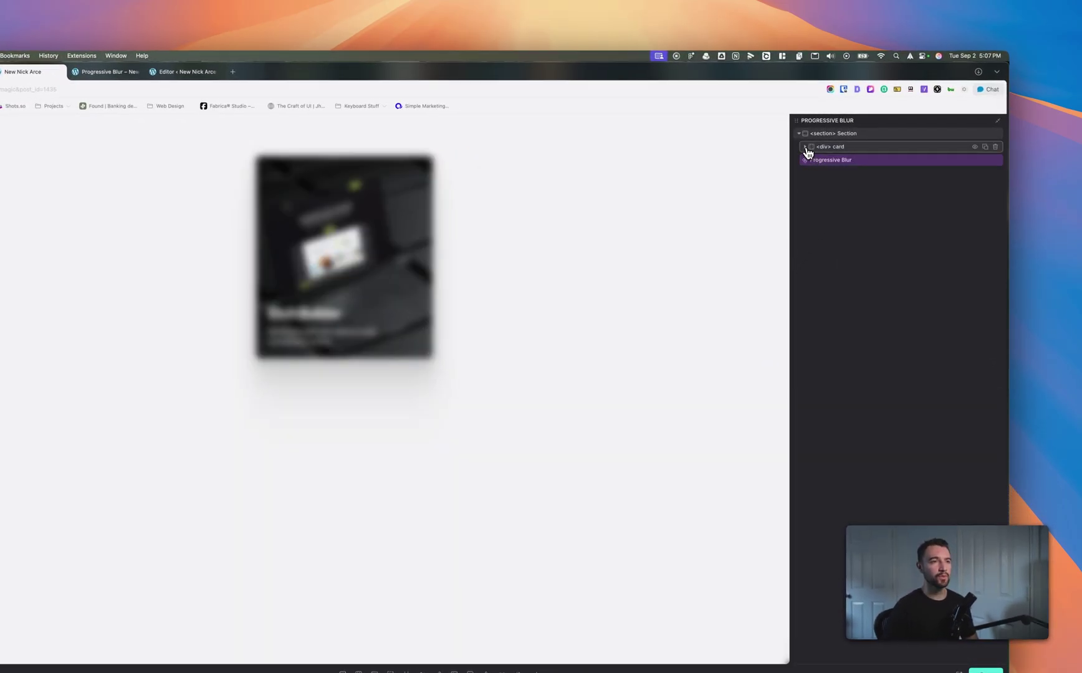
{"action": "left_click", "coordinate": [805, 147]}
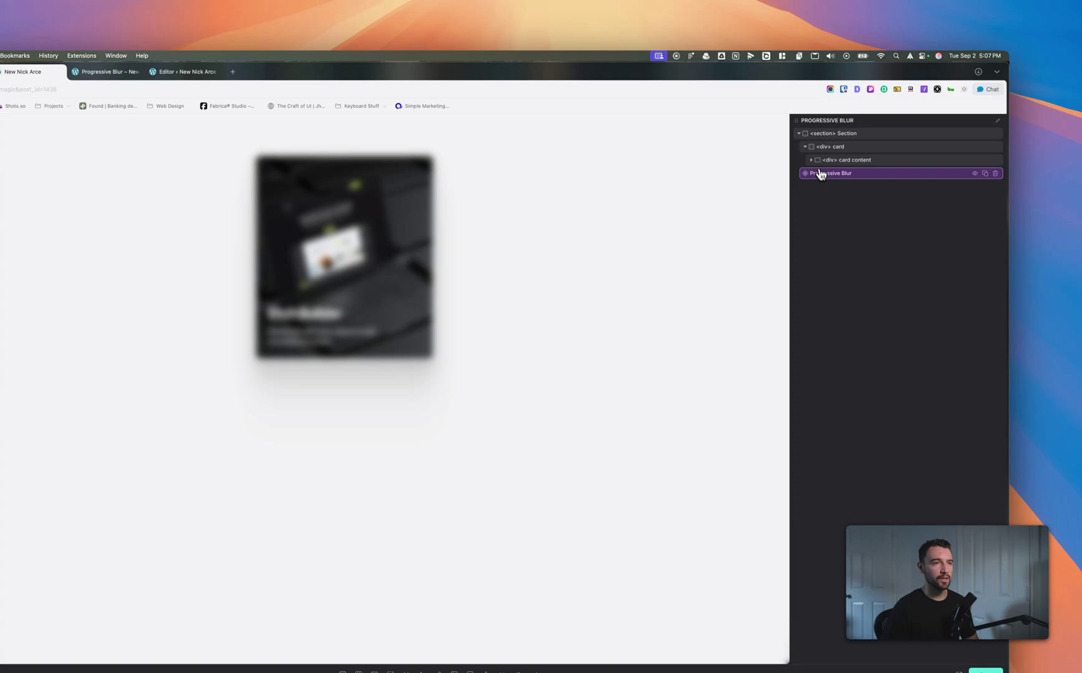
{"action": "mouse_move", "coordinate": [817, 180]}
{"action": "left_mouse_down"}
{"action": "mouse_move", "coordinate": [821, 161]}
{"action": "mouse_move", "coordinate": [822, 176]}
{"action": "mouse_move", "coordinate": [834, 178]}
{"action": "left_mouse_up"}
{"action": "left_click", "coordinate": [842, 178]}
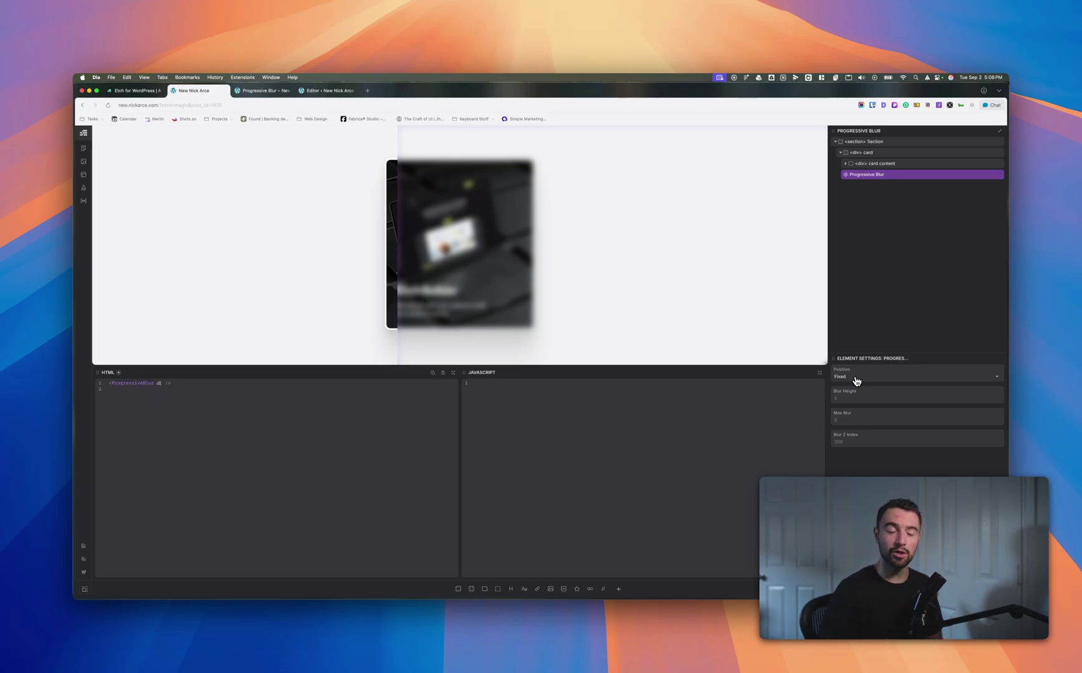
Change the Progressive Blur's position from Fixed to Absolute, check the card's CSS, and reselect the blur.
{"action": "left_click", "coordinate": [996, 376]}
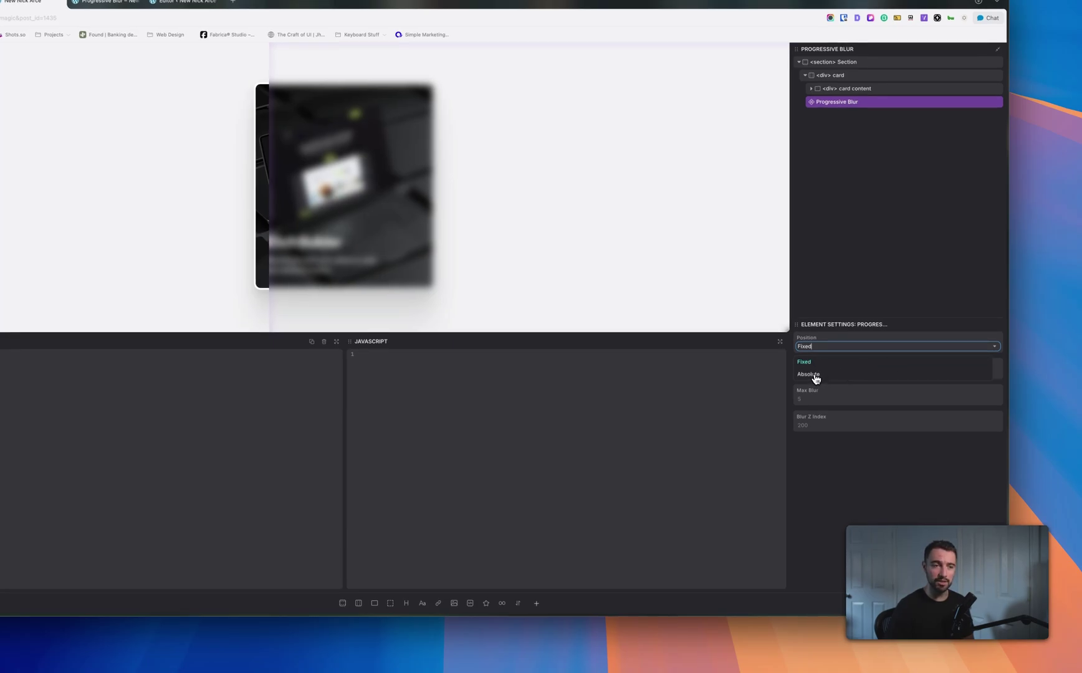
{"action": "left_click", "coordinate": [810, 374]}
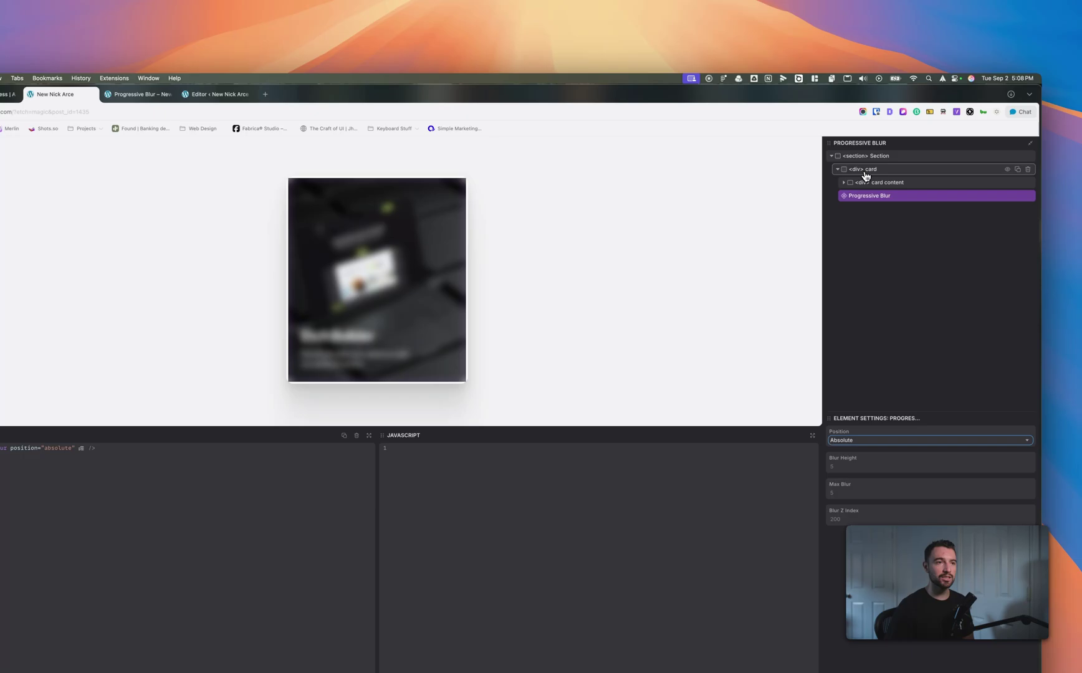
{"action": "left_click", "coordinate": [943, 132]}
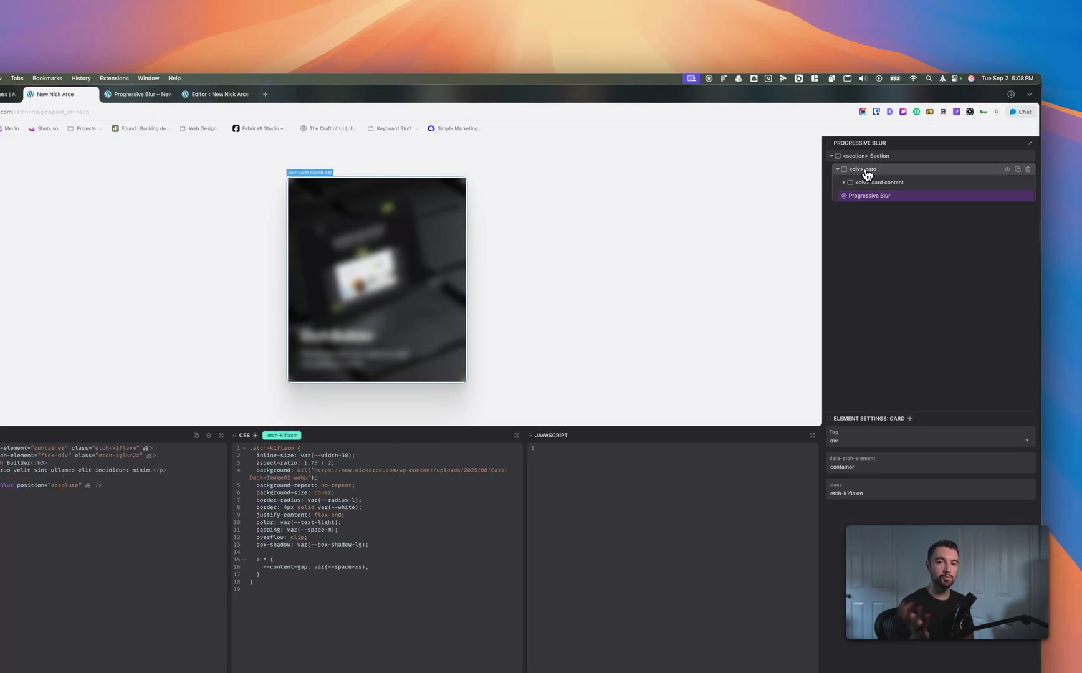
{"action": "left_click", "coordinate": [865, 198]}
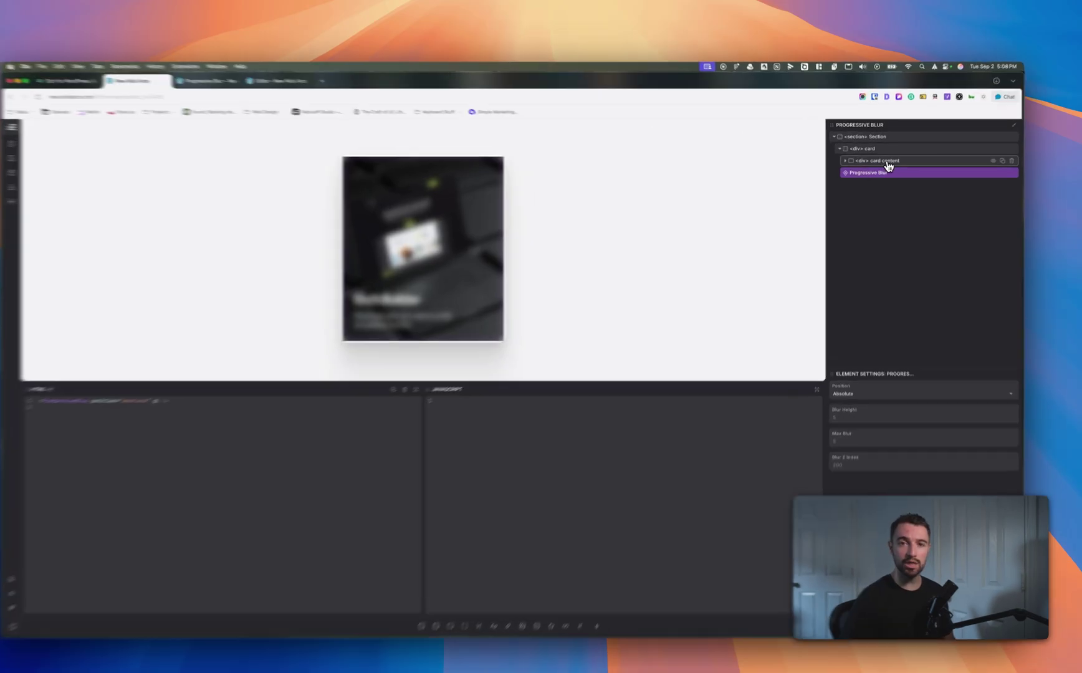
After checking the card content's z-index, set the Progressive Blur's z-index to 1 and view the live page.
{"action": "left_click", "coordinate": [882, 165]}
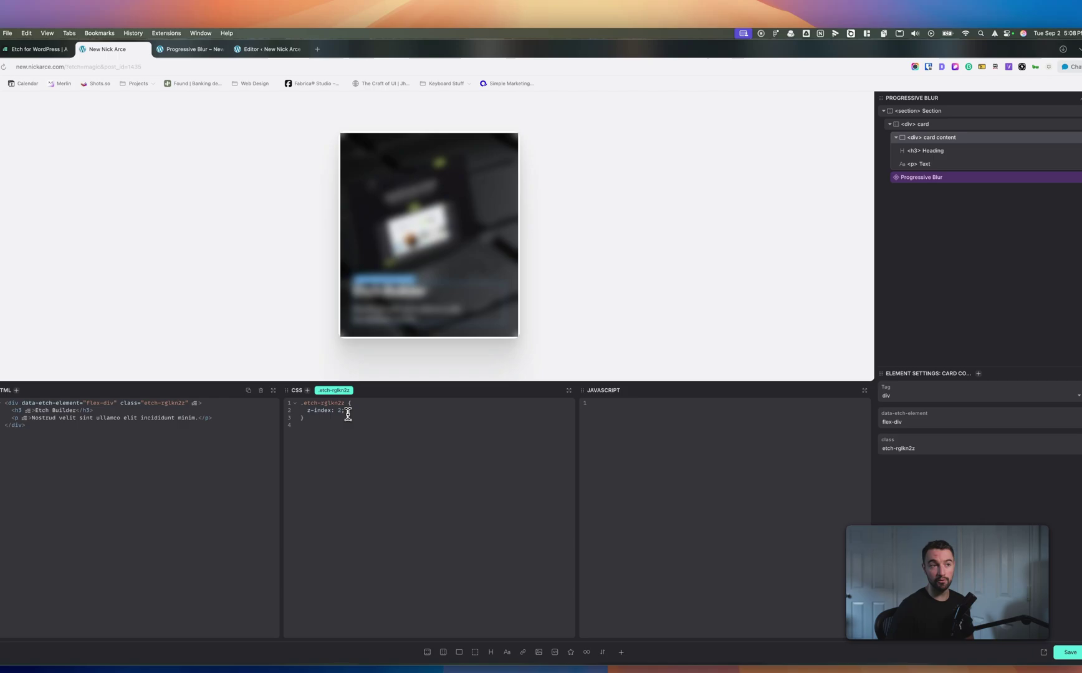
{"action": "left_click", "coordinate": [940, 179]}
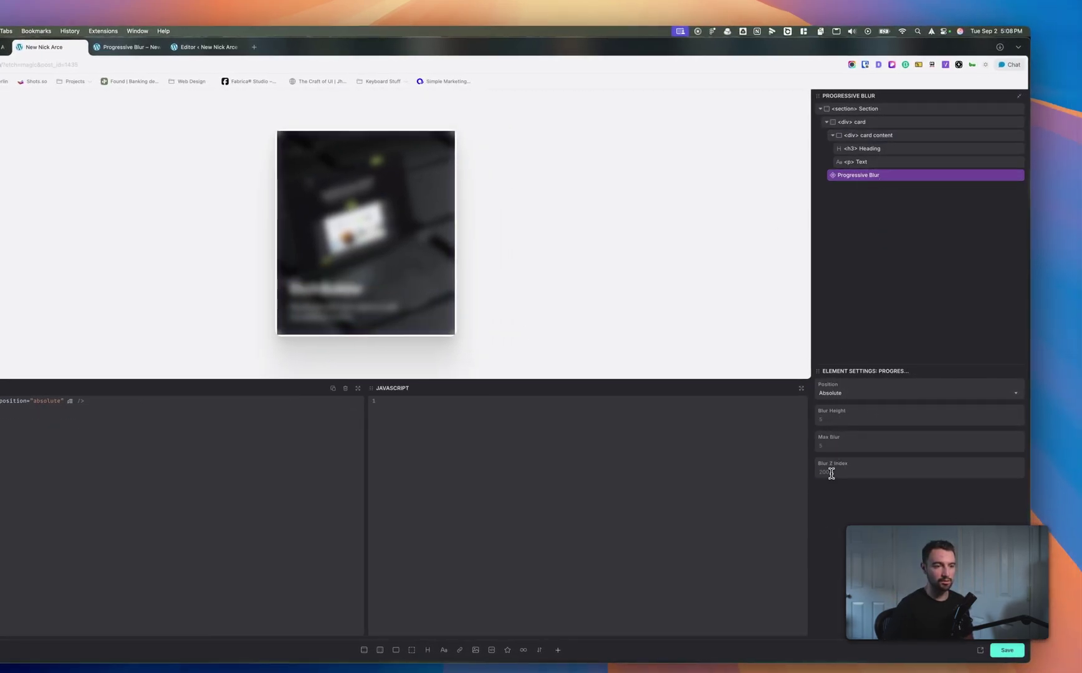
{"action": "left_click", "coordinate": [852, 473]}
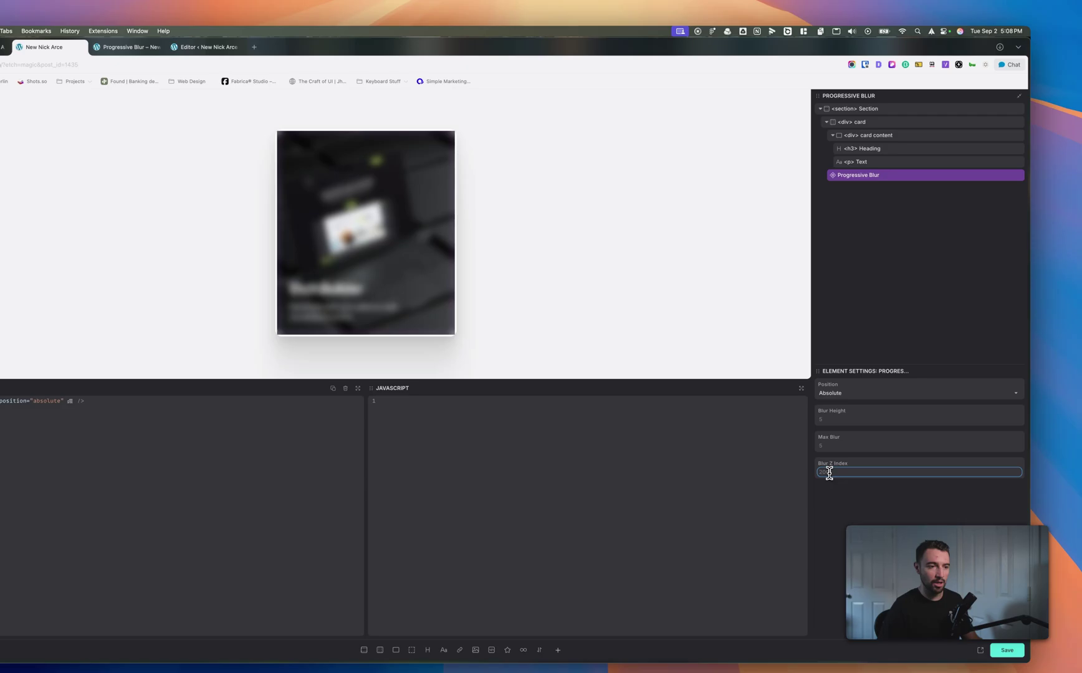
{"action": "type", "text": "1"}
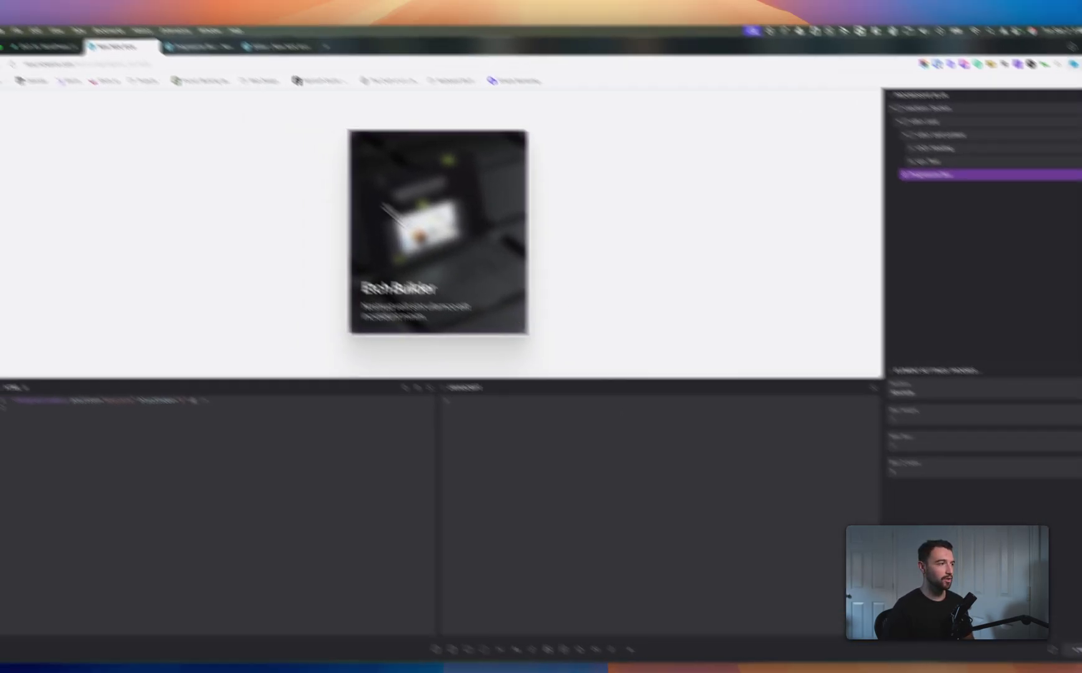
{"action": "left_click", "coordinate": [134, 18]}
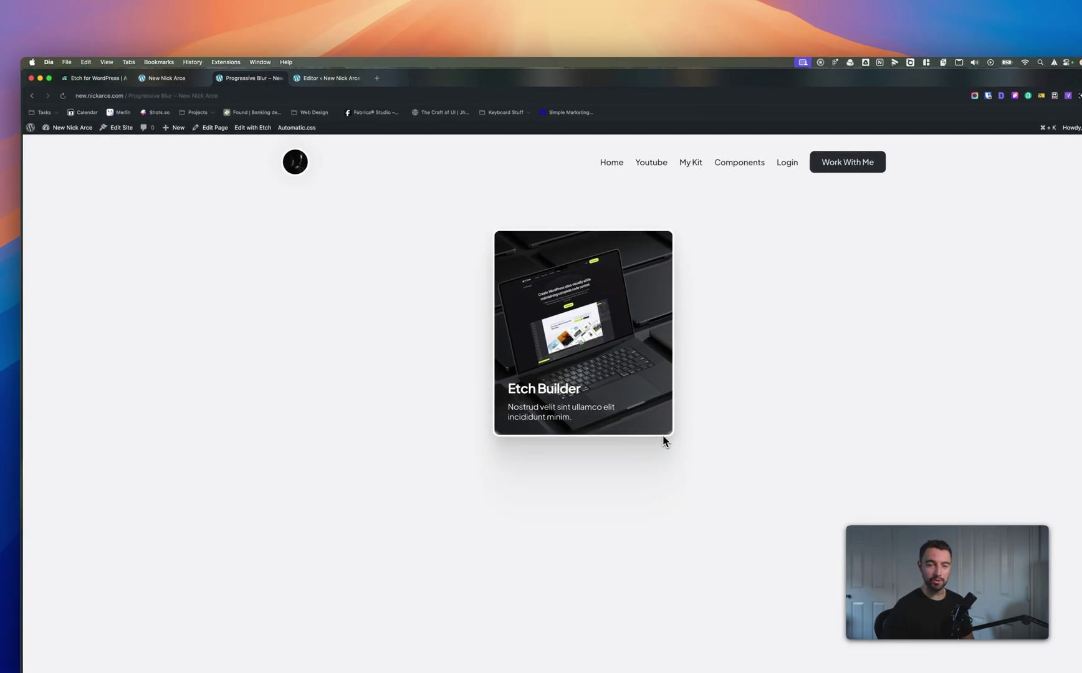
Set the card blur's height to 50 and max blur to 20, then view the live Progressive Blur page.
{"action": "left_click", "coordinate": [163, 78]}
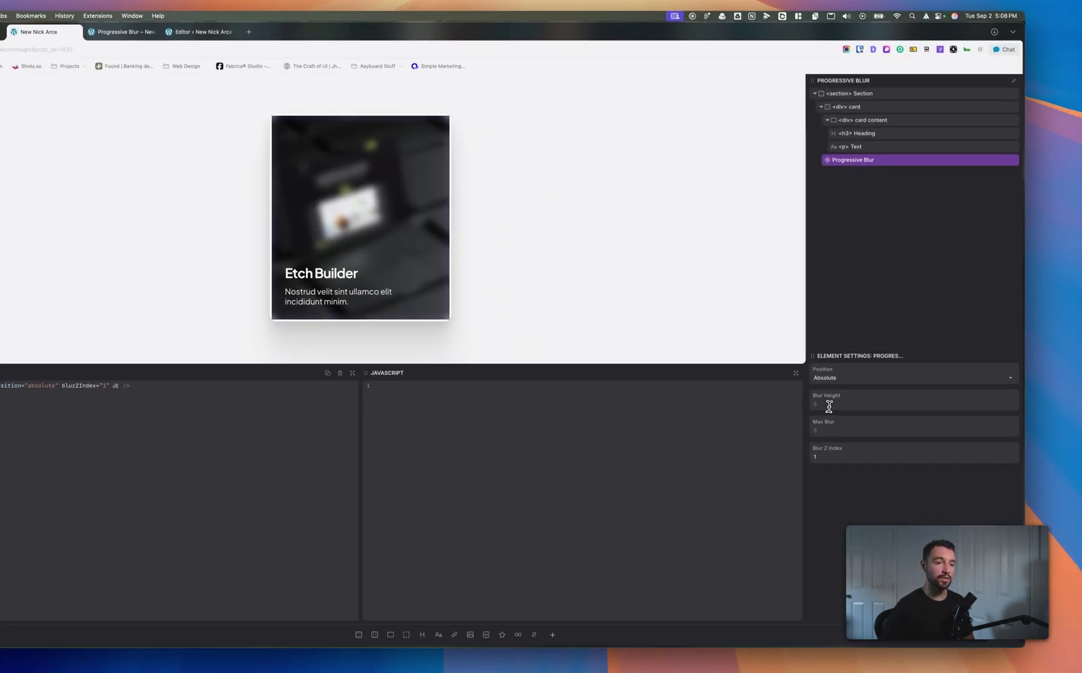
{"action": "left_click", "coordinate": [829, 405]}
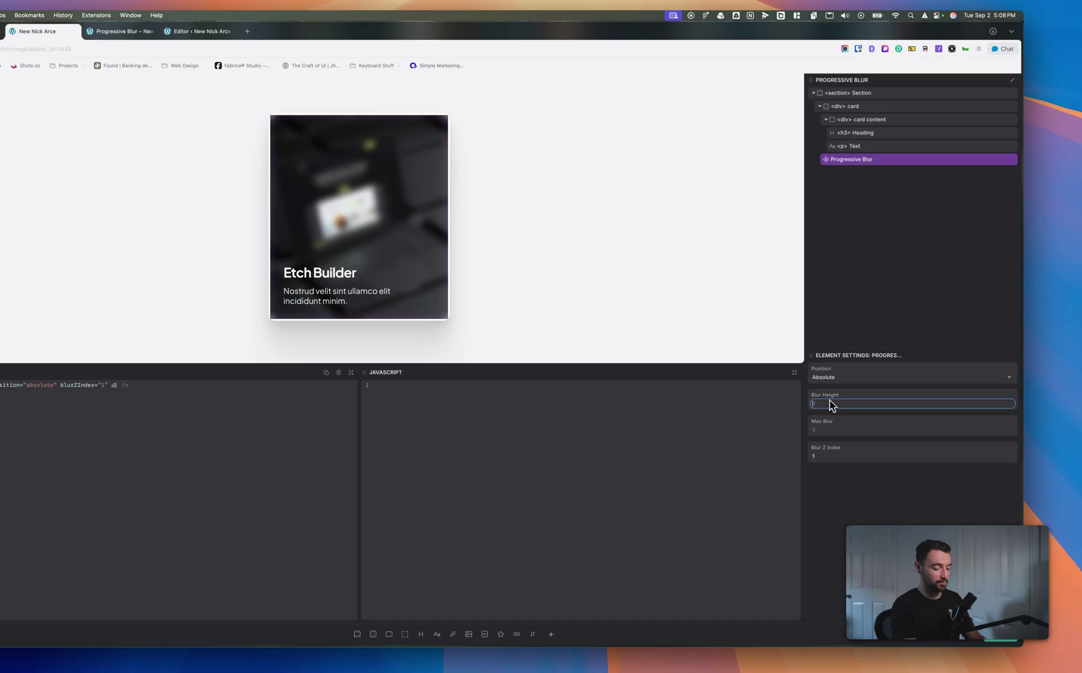
{"action": "type", "text": "50"}
{"action": "left_click", "coordinate": [818, 430]}
{"action": "type", "text": "20"}
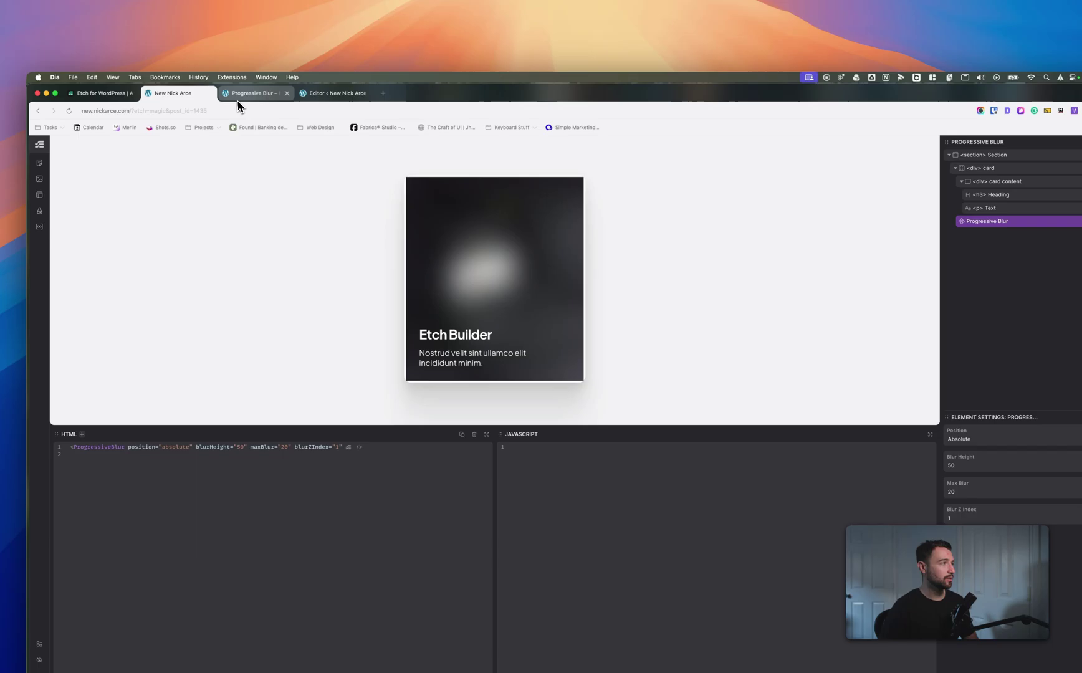
{"action": "left_click", "coordinate": [243, 98]}
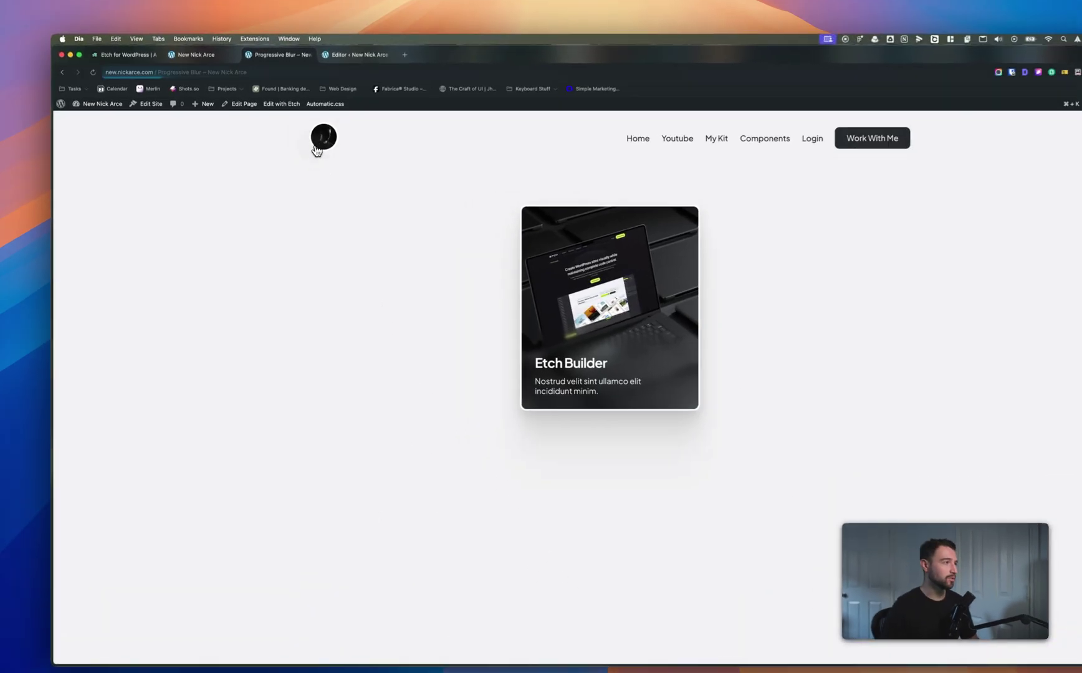
Go from the live card page to the site's home page and scroll to the Etch Builder card.
{"action": "left_click", "coordinate": [300, 161]}
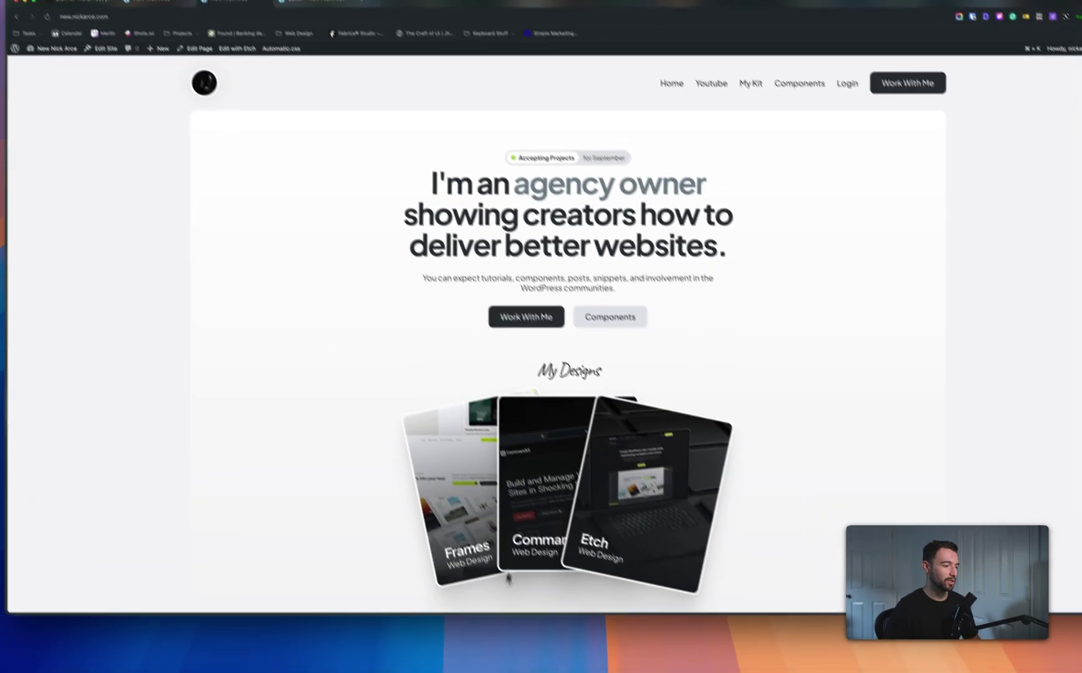
{"action": "scroll", "coordinate": [399, 473], "scroll_direction": "down", "scroll_amount": 3}
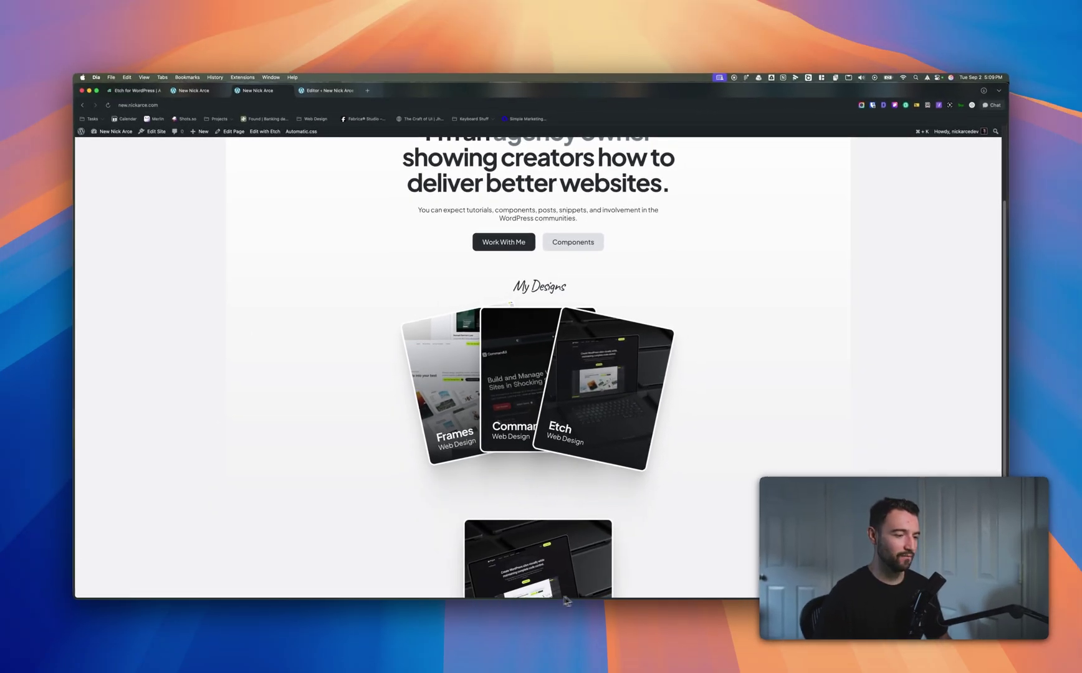
{"action": "scroll", "coordinate": [497, 551], "scroll_direction": "up", "scroll_amount": 2}
{"action": "scroll", "coordinate": [434, 521], "scroll_direction": "down", "scroll_amount": 2}
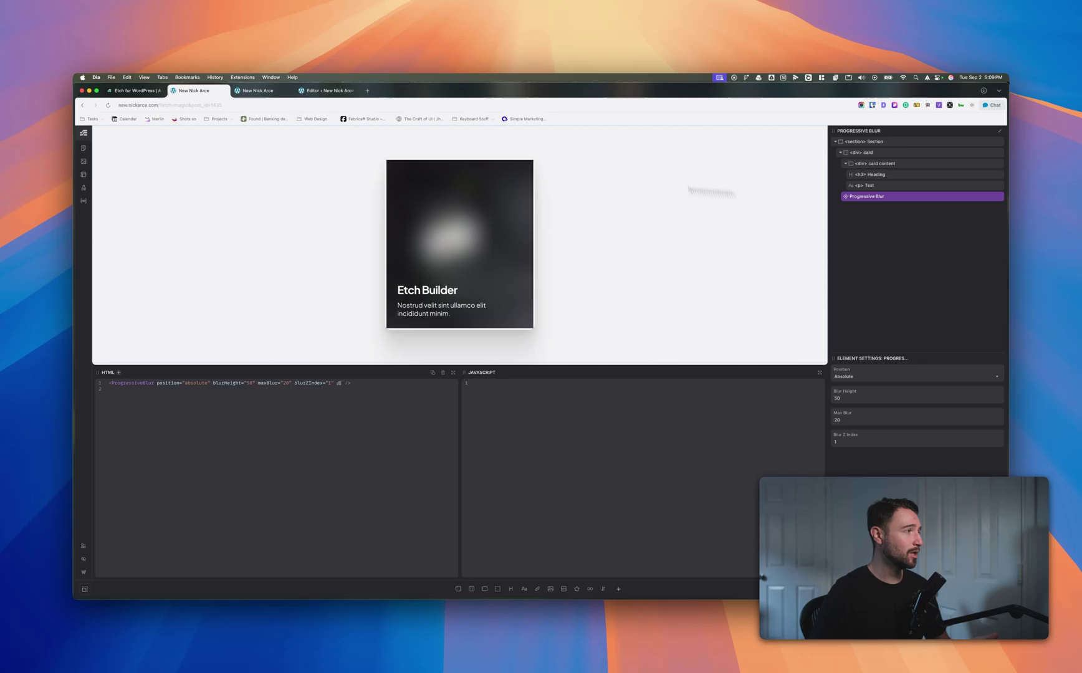
Open the first template from Content Hub Templates and insert a Progressive Blur component into it.
{"action": "left_click", "coordinate": [82, 152]}
{"action": "left_click", "coordinate": [161, 240]}
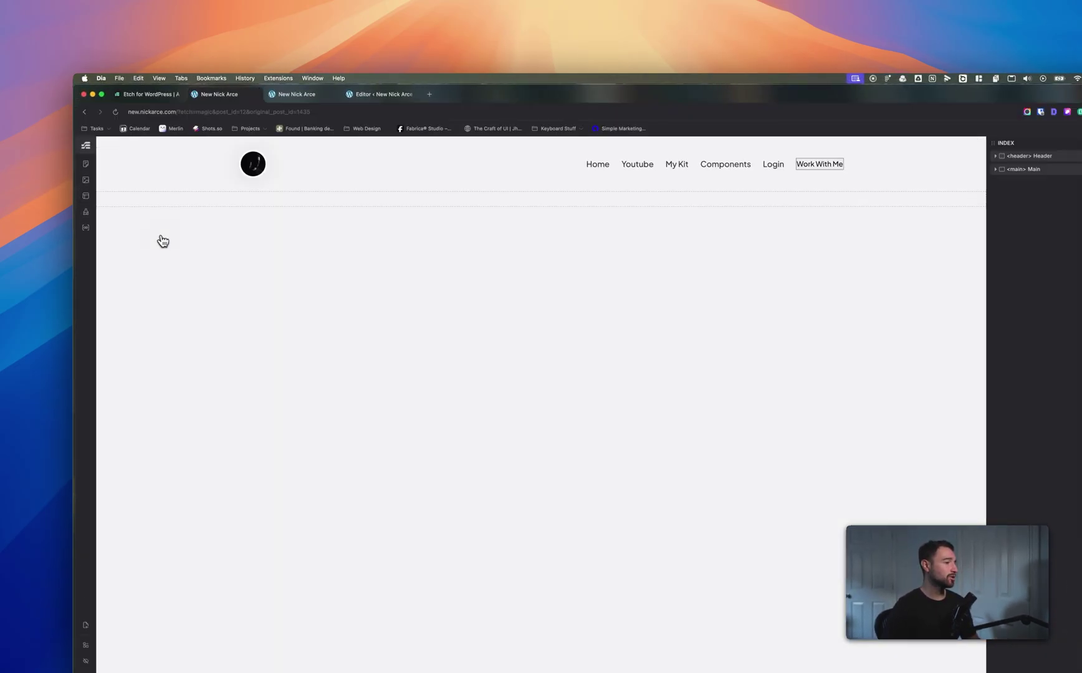
{"action": "left_click", "coordinate": [596, 604]}
{"action": "left_click", "coordinate": [451, 195]}
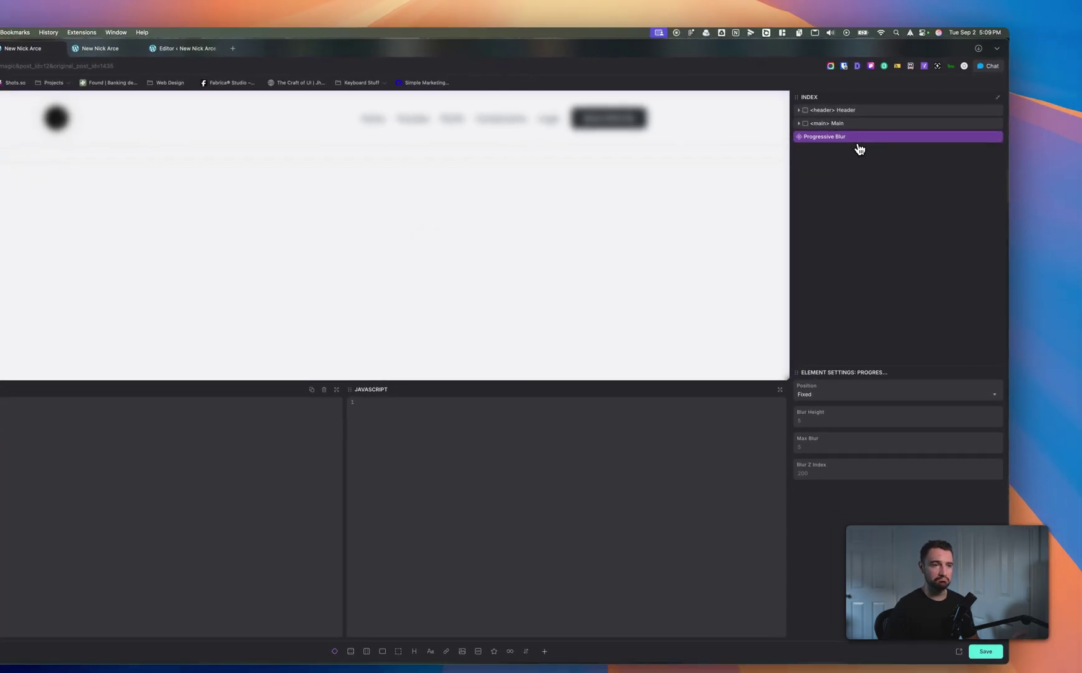
Set the template's Progressive Blur to blur height 8 and max blur 7.
{"action": "left_click", "coordinate": [824, 473]}
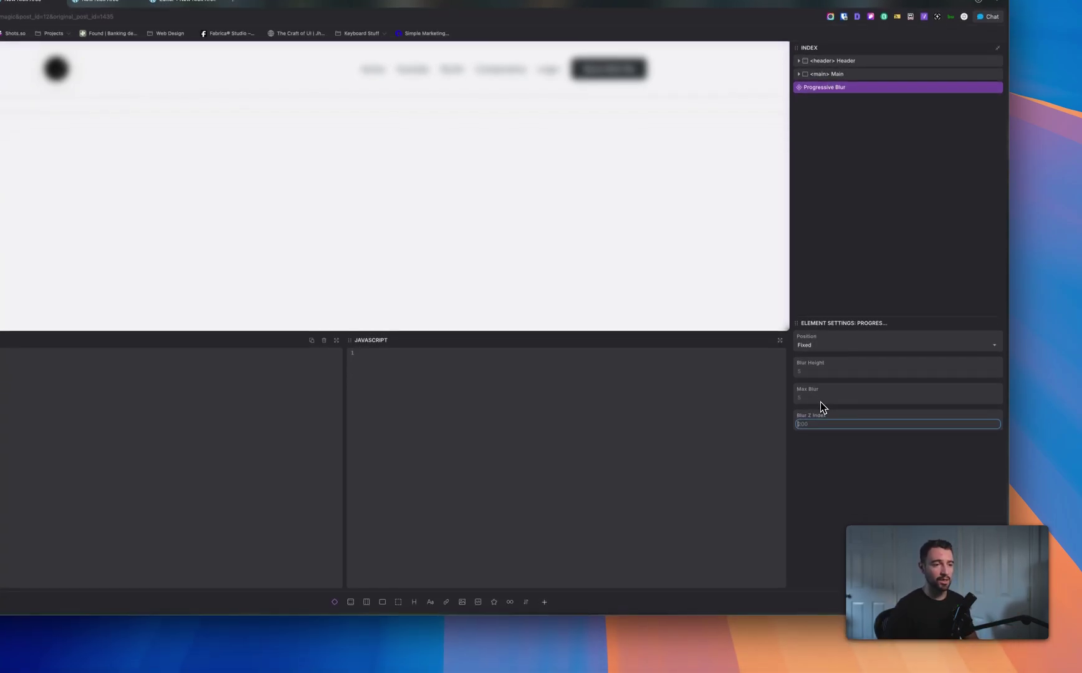
{"action": "left_click", "coordinate": [820, 420]}
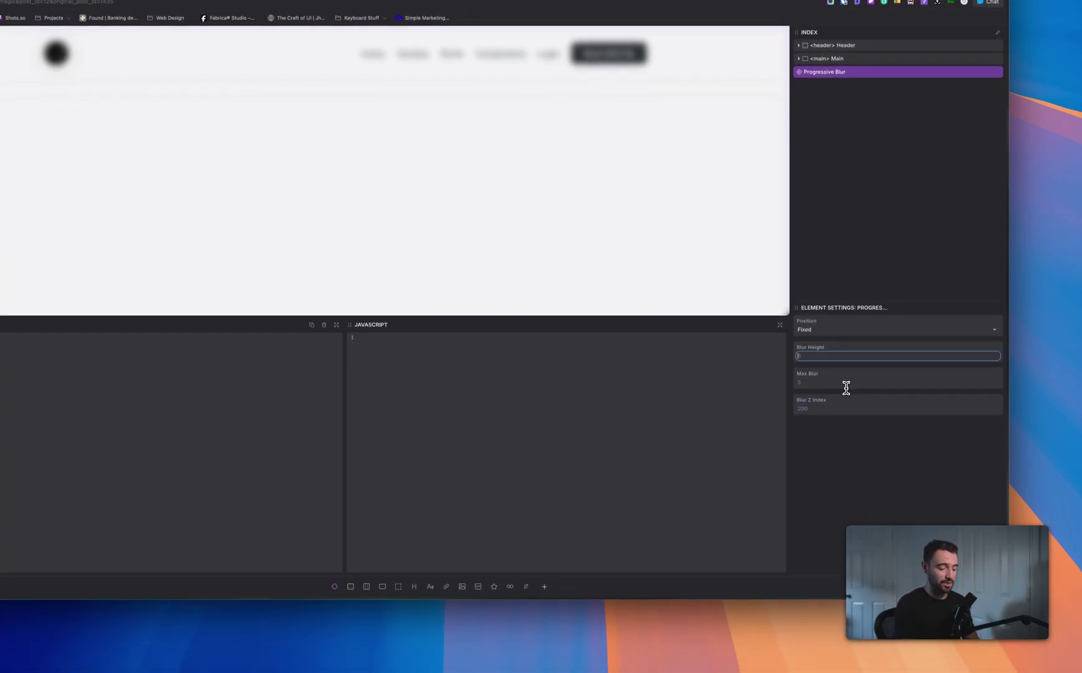
{"action": "left_click", "coordinate": [823, 382]}
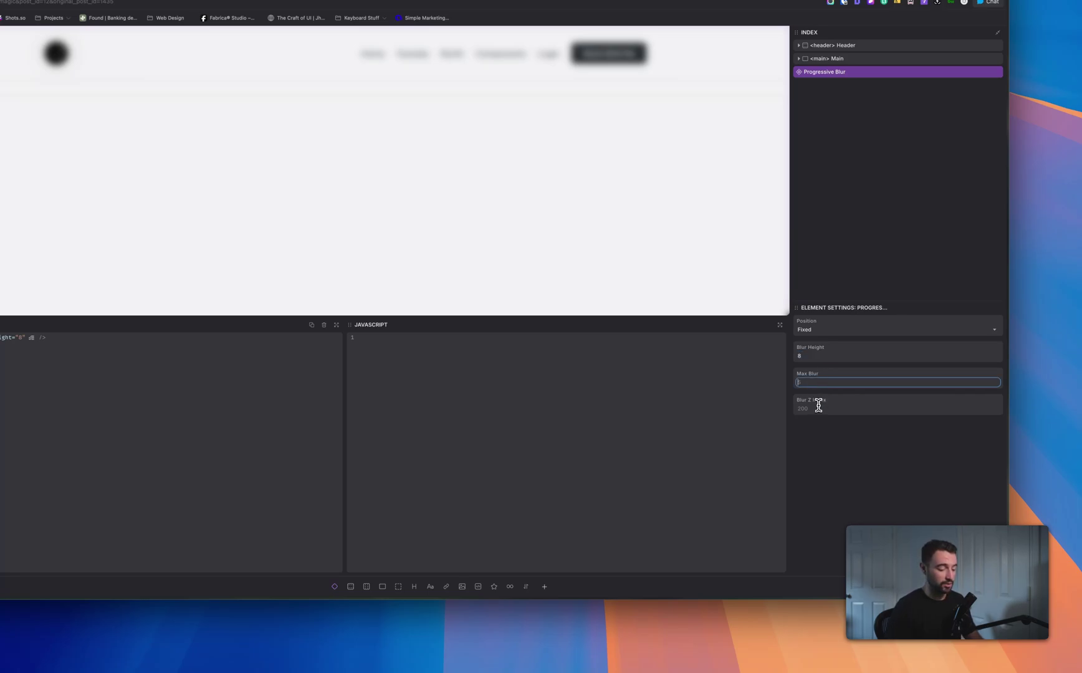
{"action": "type", "text": "7"}
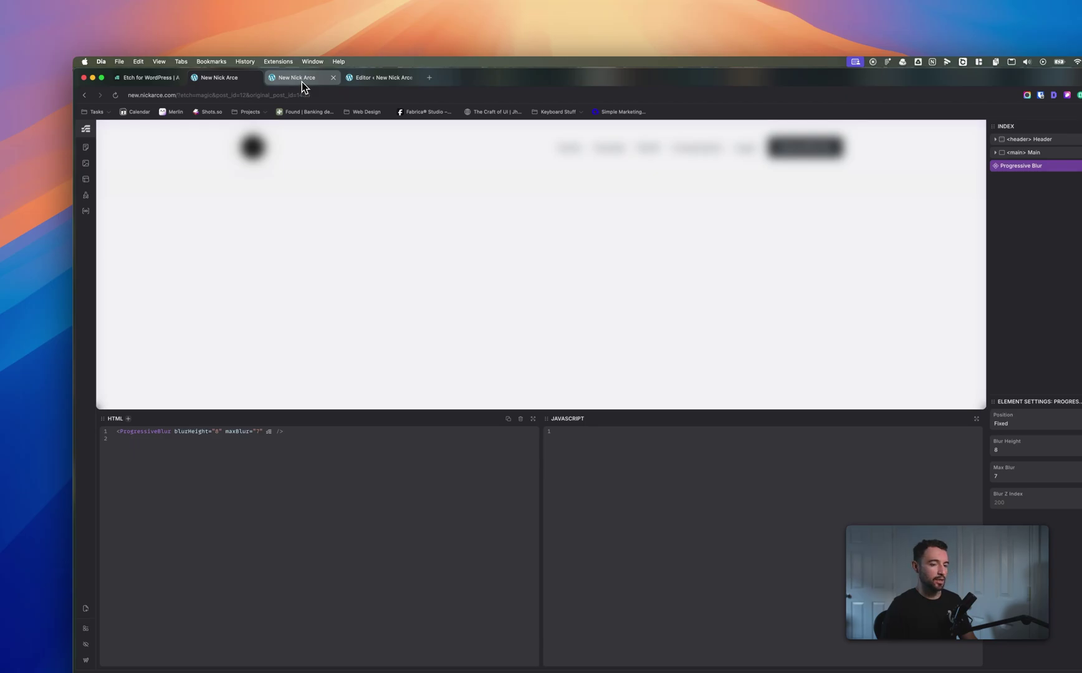
Check the live homepage blur, then lower the blur height from 8 to 5 in the editor.
{"action": "left_click", "coordinate": [301, 80]}
{"action": "scroll", "coordinate": [224, 321], "scroll_direction": "down", "scroll_amount": 3}
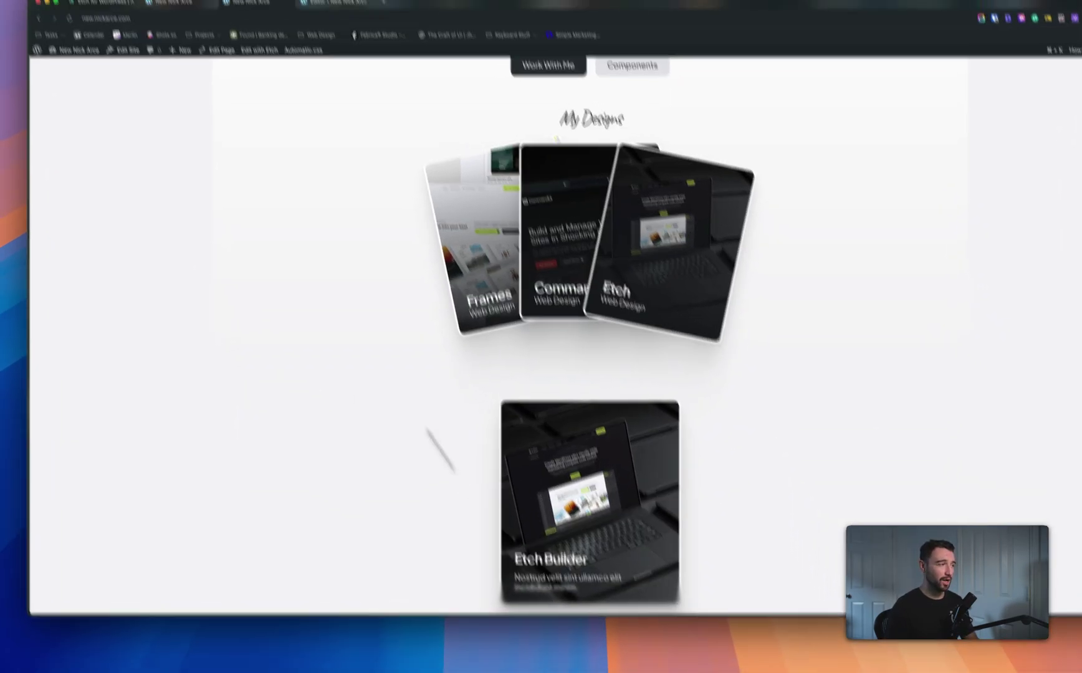
{"action": "left_click", "coordinate": [219, 78]}
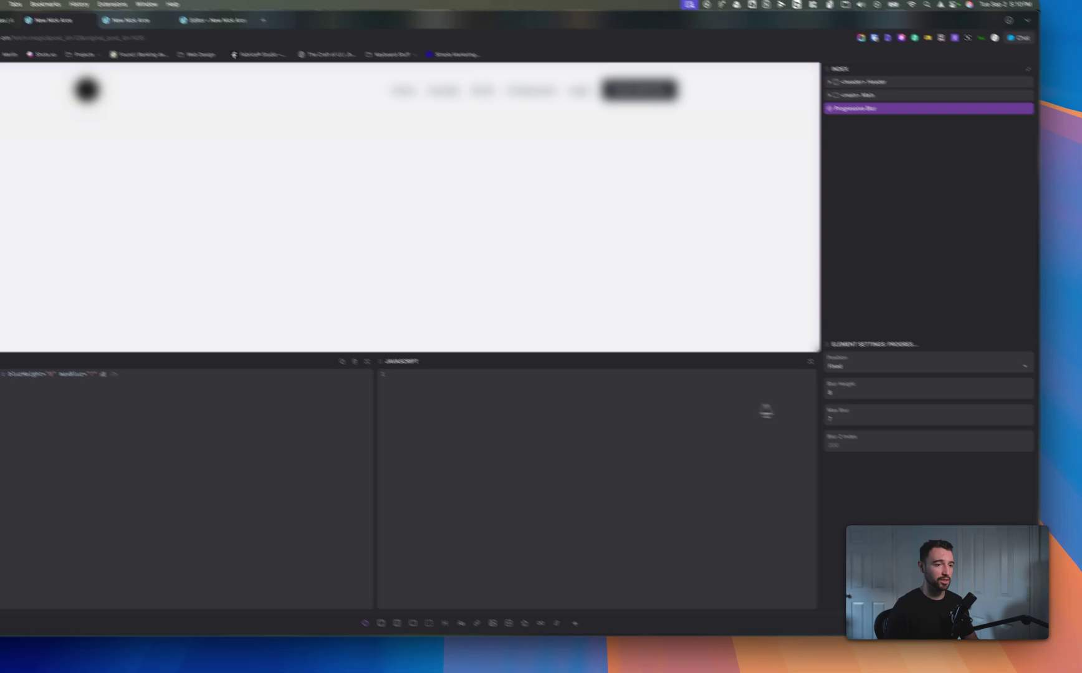
{"action": "double_click", "coordinate": [840, 391]}
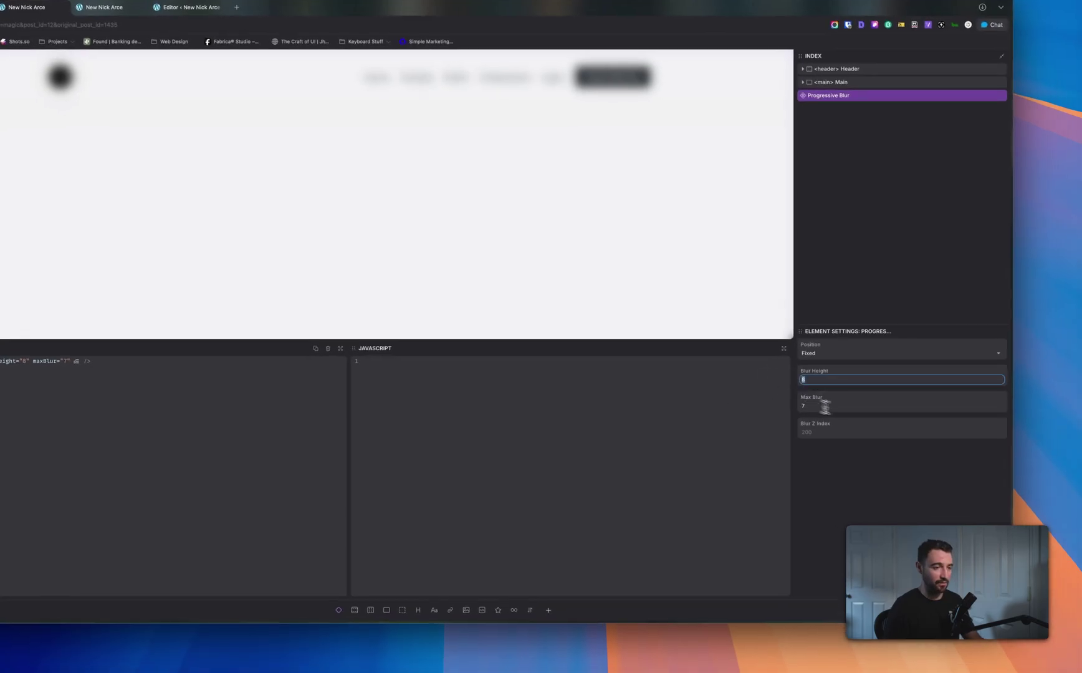
{"action": "type", "text": "5"}
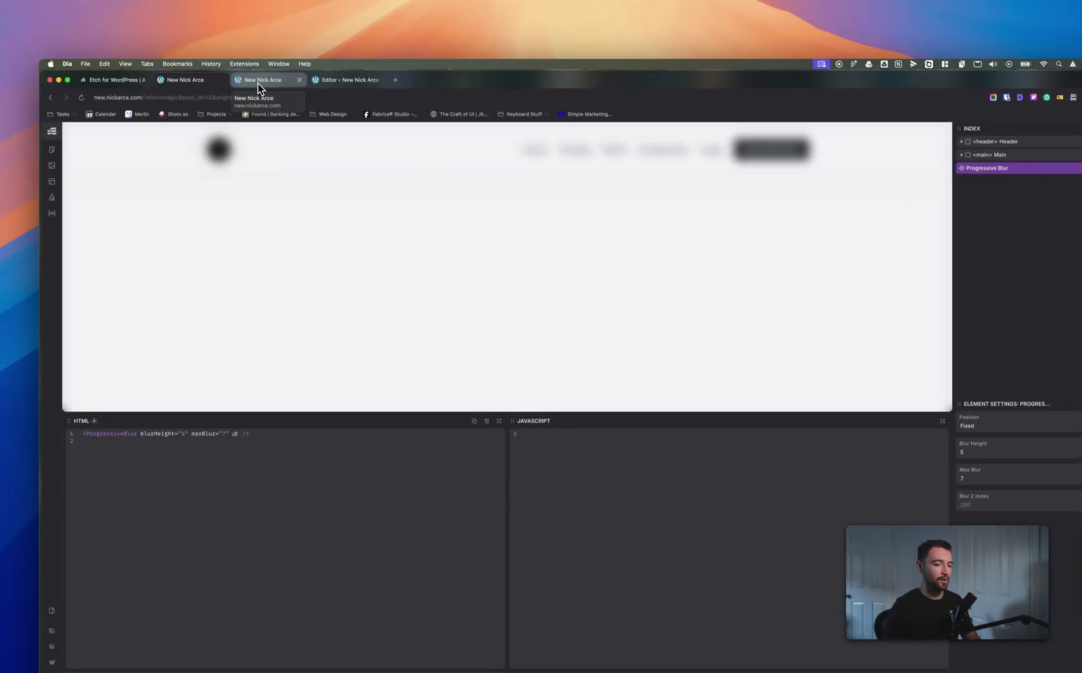
Scroll the live homepage up and down to check the fixed blur along the bottom.
{"action": "left_click", "coordinate": [259, 83]}
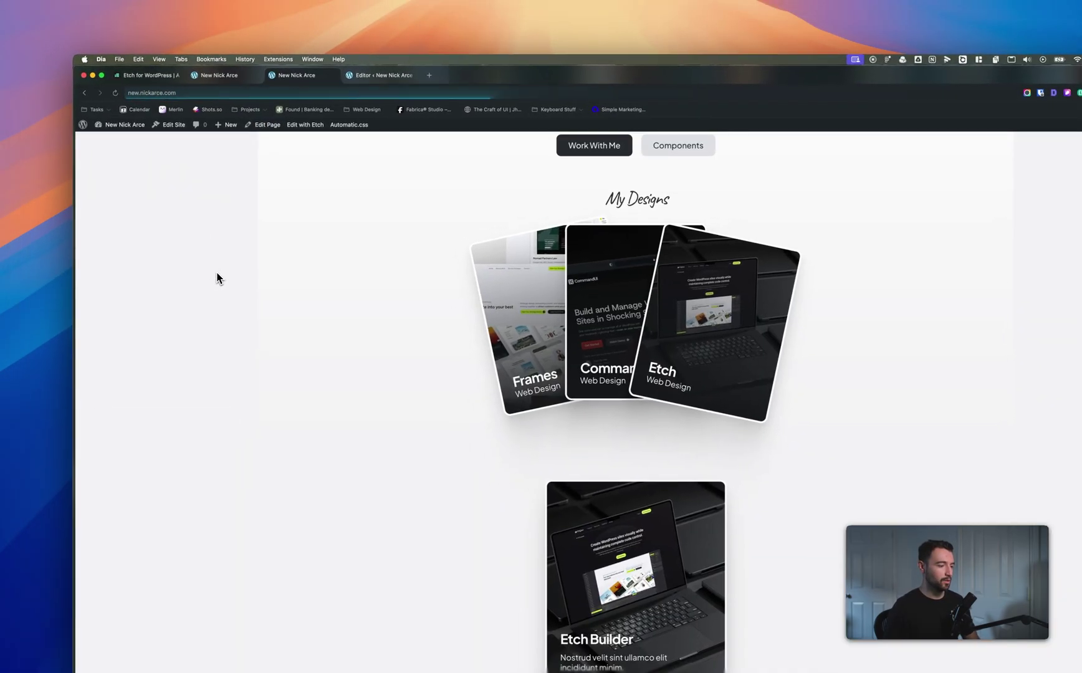
{"action": "scroll", "coordinate": [218, 275], "scroll_direction": "up", "scroll_amount": 3}
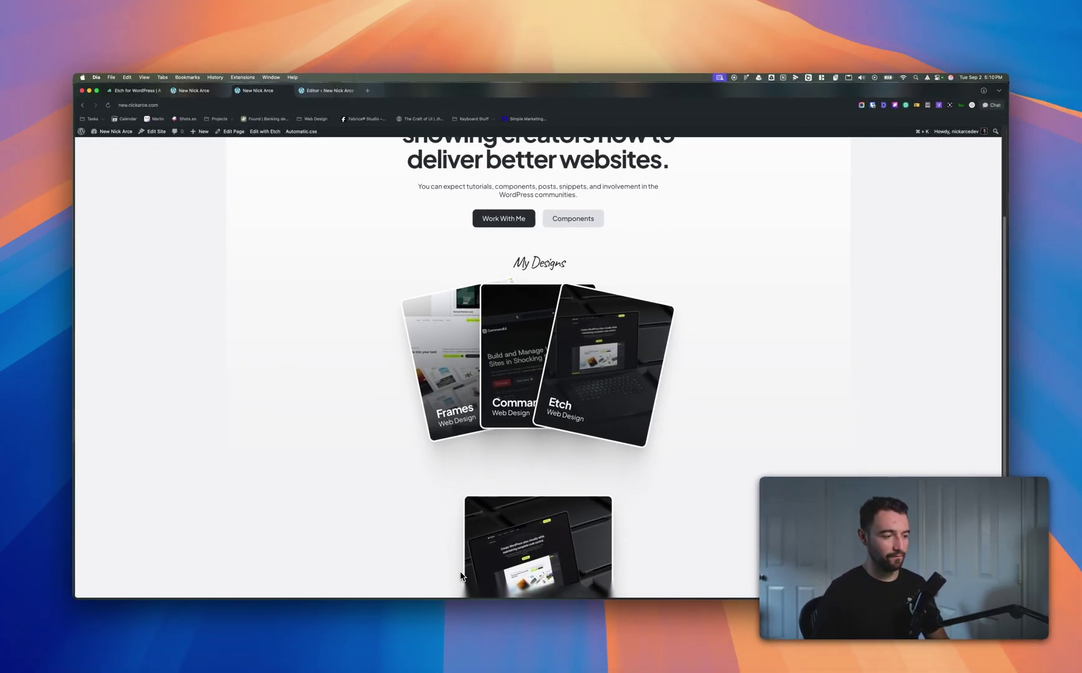
{"action": "scroll", "coordinate": [461, 580], "scroll_direction": "up", "scroll_amount": 3}
{"action": "scroll", "coordinate": [435, 576], "scroll_direction": "up", "scroll_amount": 2}
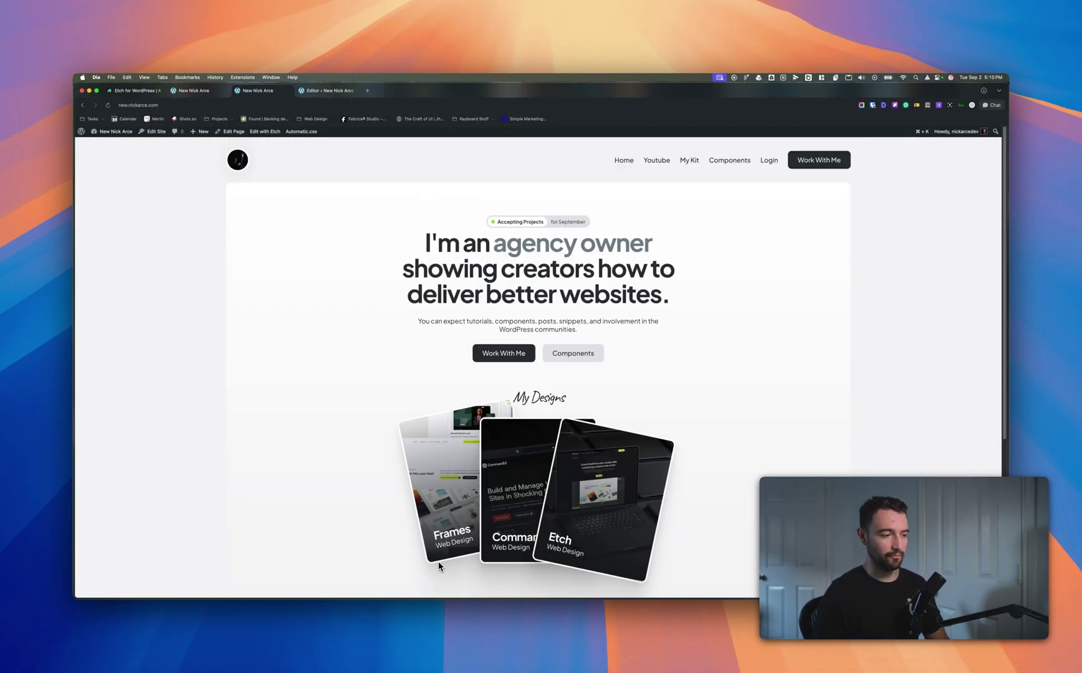
{"action": "scroll", "coordinate": [449, 536], "scroll_direction": "down", "scroll_amount": 3}
{"action": "scroll", "coordinate": [449, 526], "scroll_direction": "down", "scroll_amount": 3}
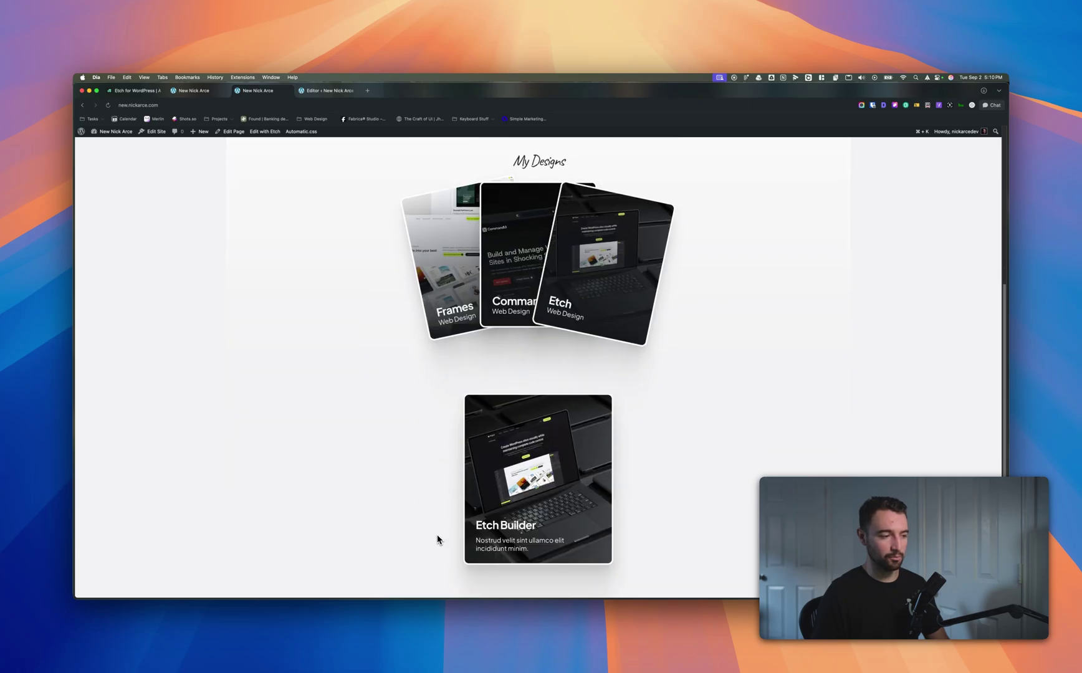
{"action": "scroll", "coordinate": [440, 535], "scroll_direction": "up", "scroll_amount": 2}
{"action": "scroll", "coordinate": [441, 536], "scroll_direction": "up", "scroll_amount": 3}
{"action": "scroll", "coordinate": [442, 536], "scroll_direction": "down", "scroll_amount": 3}
{"action": "scroll", "coordinate": [442, 536], "scroll_direction": "up", "scroll_amount": 1}
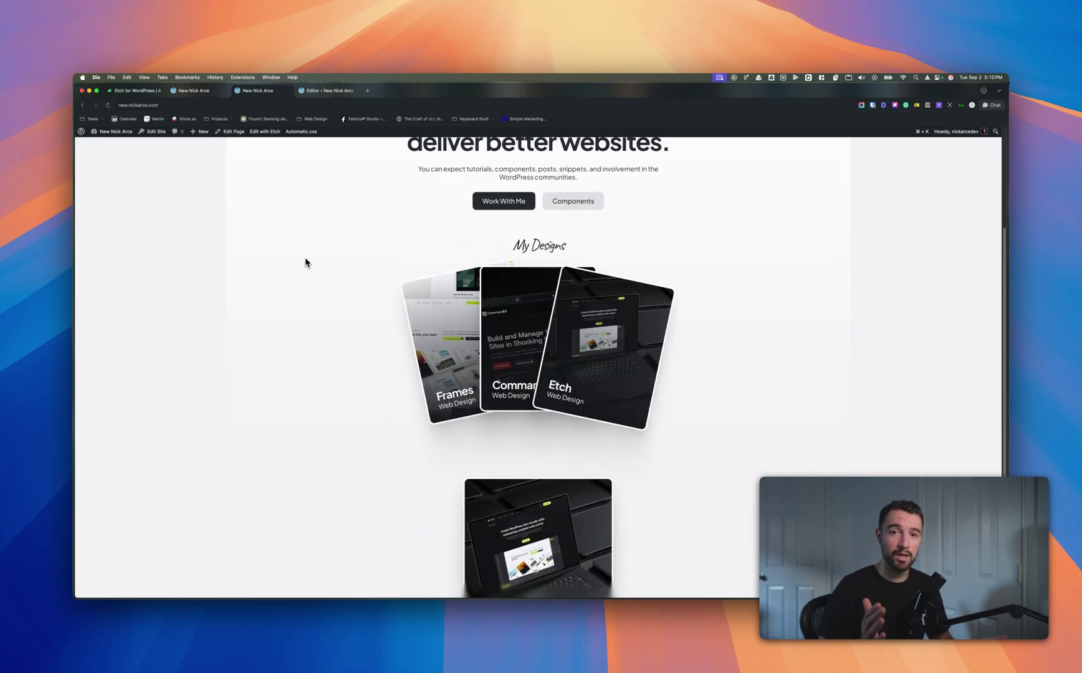